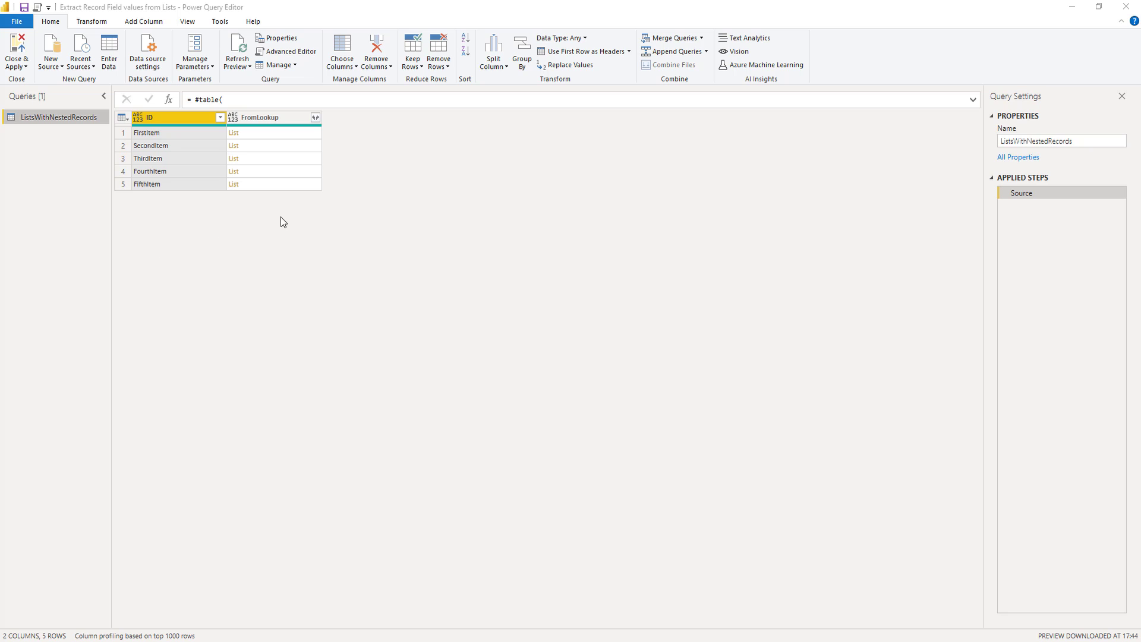
- Add the first row's FromLookup list as a new query and preview its first record's fields
right_click(266, 134)
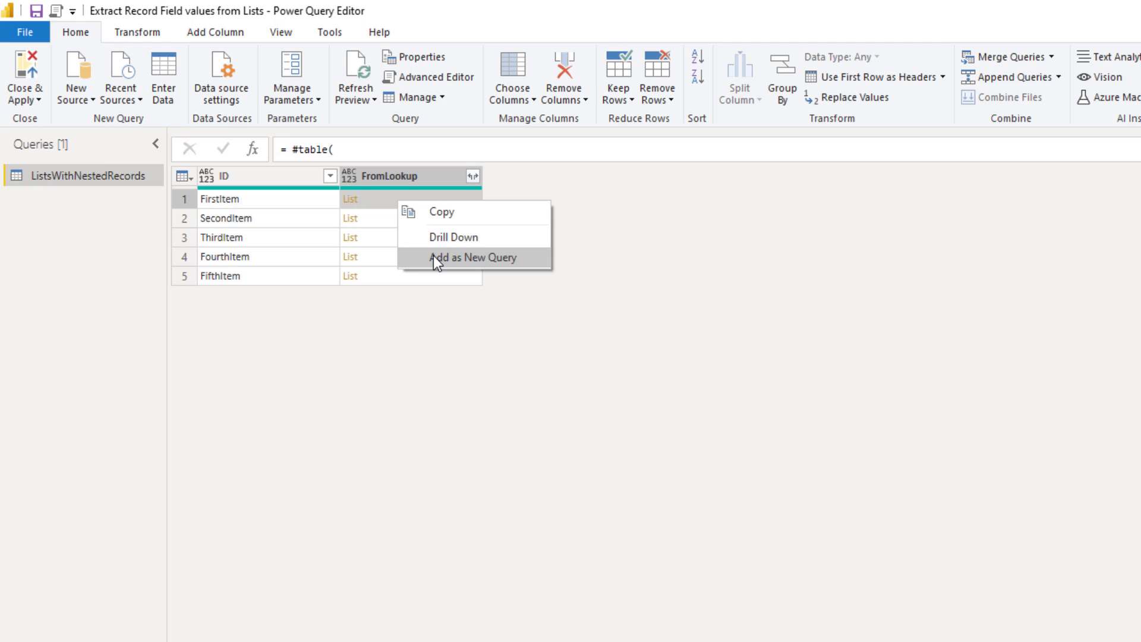
left_click(434, 256)
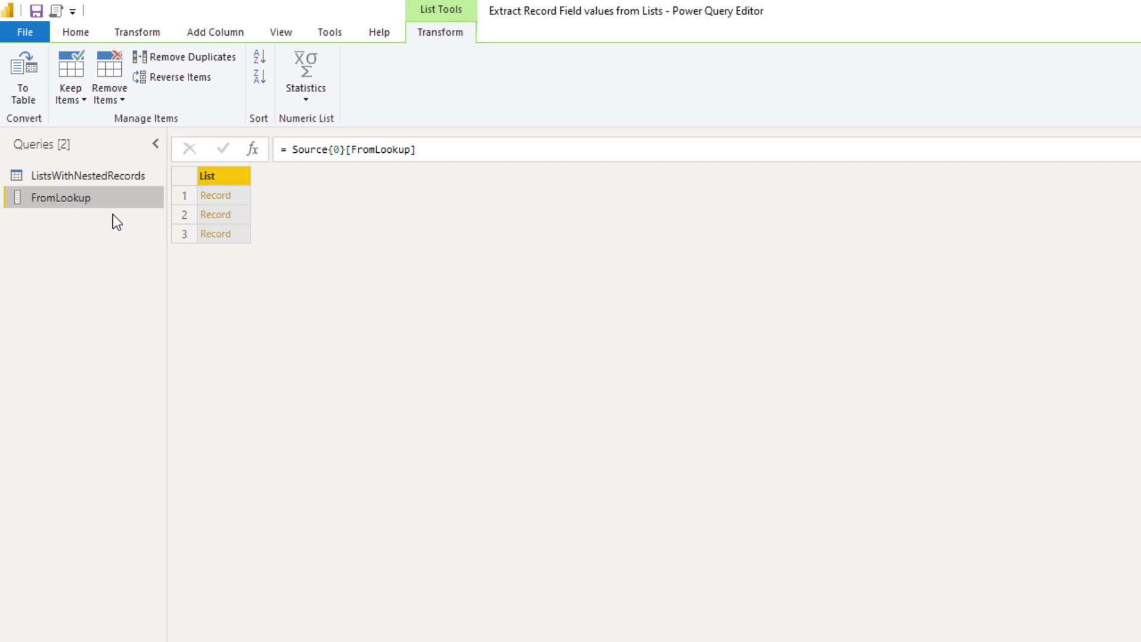
left_click(244, 196)
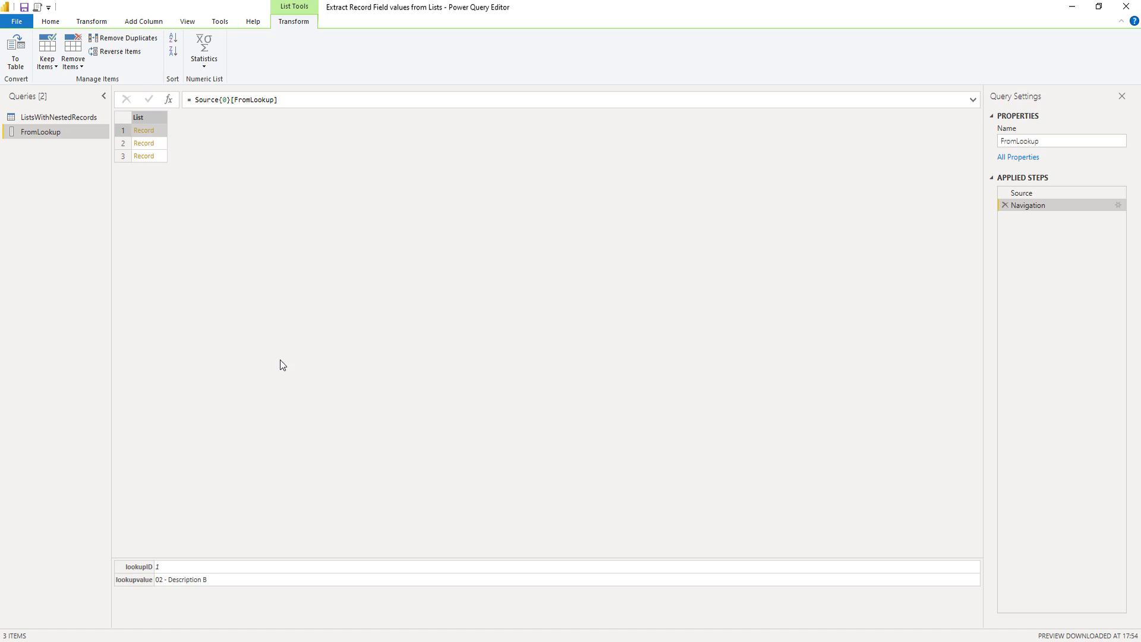
- Reference ListsWithNestedRecords as a new query and begin adding a custom column
right_click(63, 117)
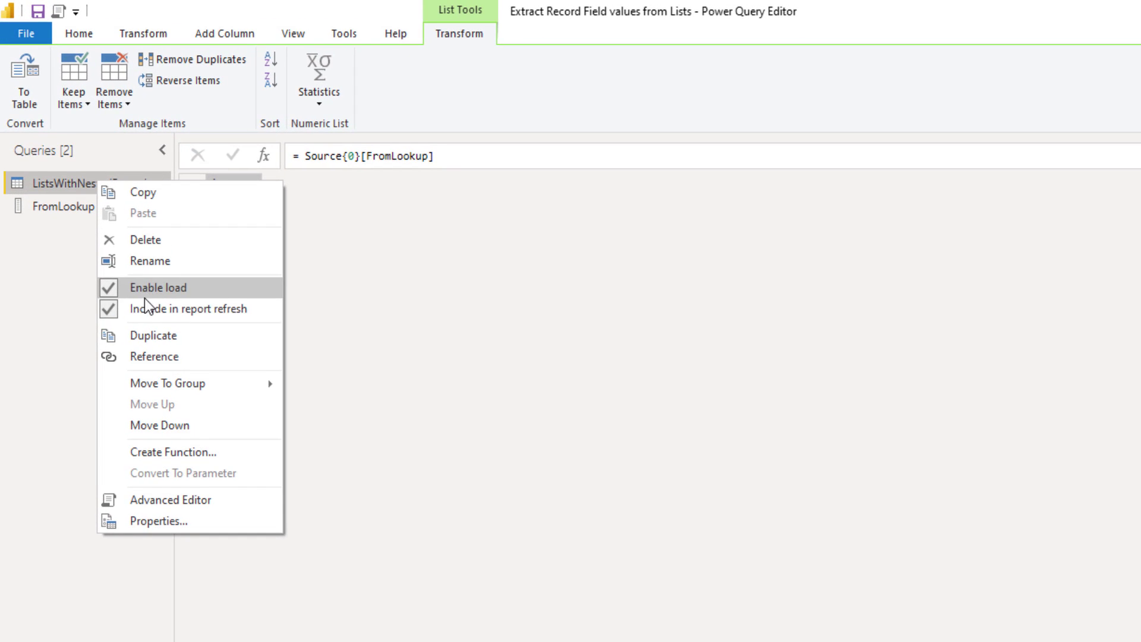
left_click(131, 310)
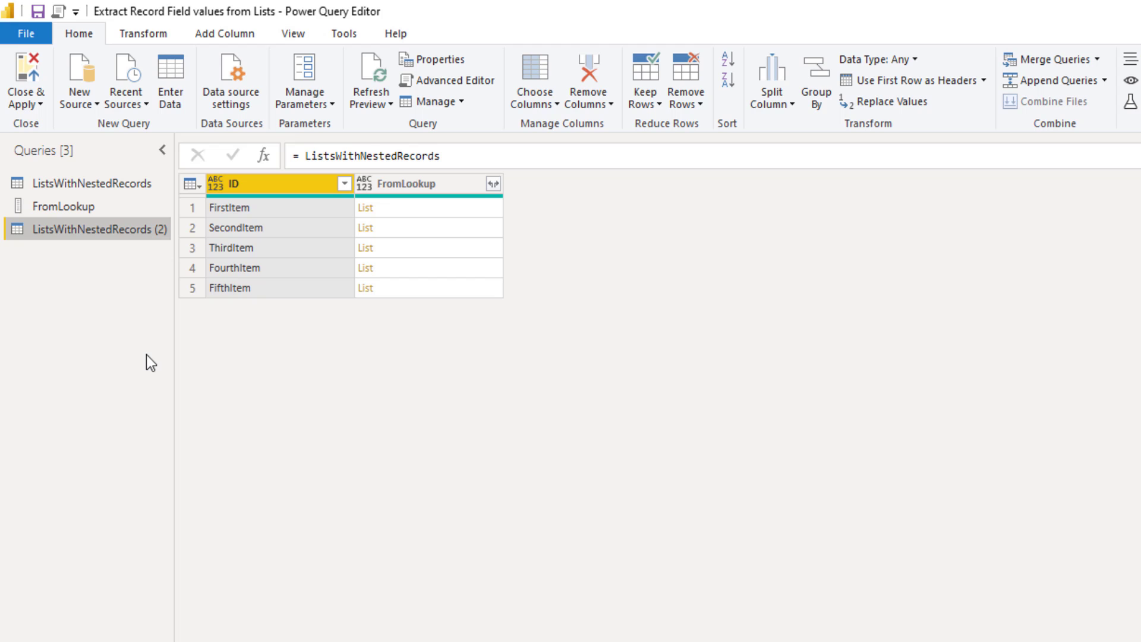
left_click(190, 184)
left_click(220, 258)
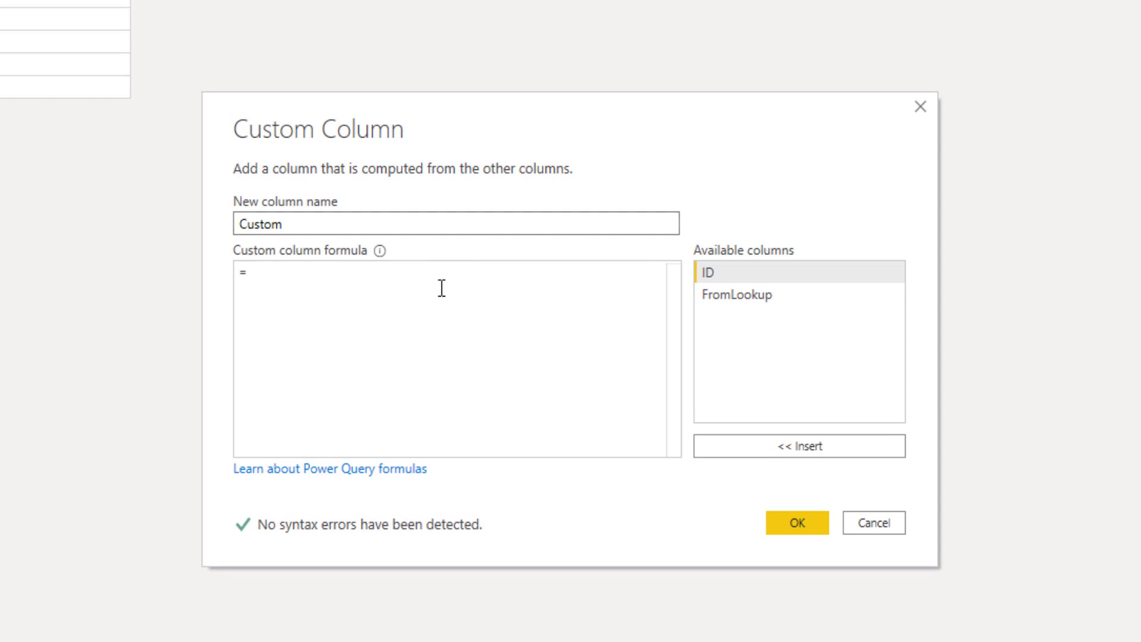
- Enter the formula List.Transform([FromLookup], each Text.From(_[lookupvalue])) for the Custom column
type("Lis")
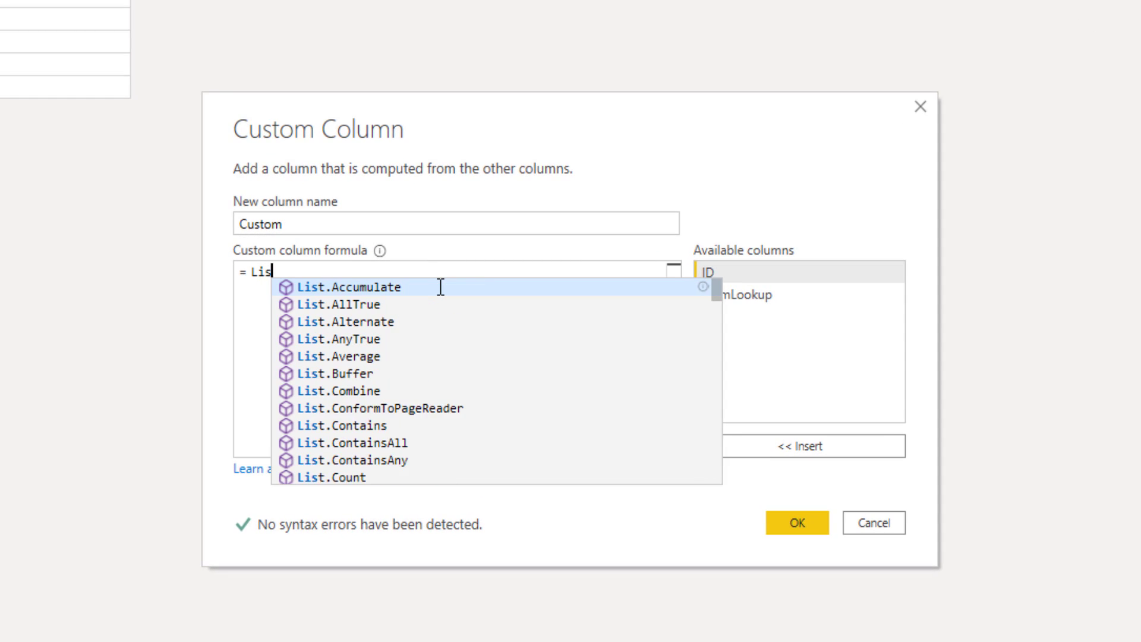
type("t.Tra")
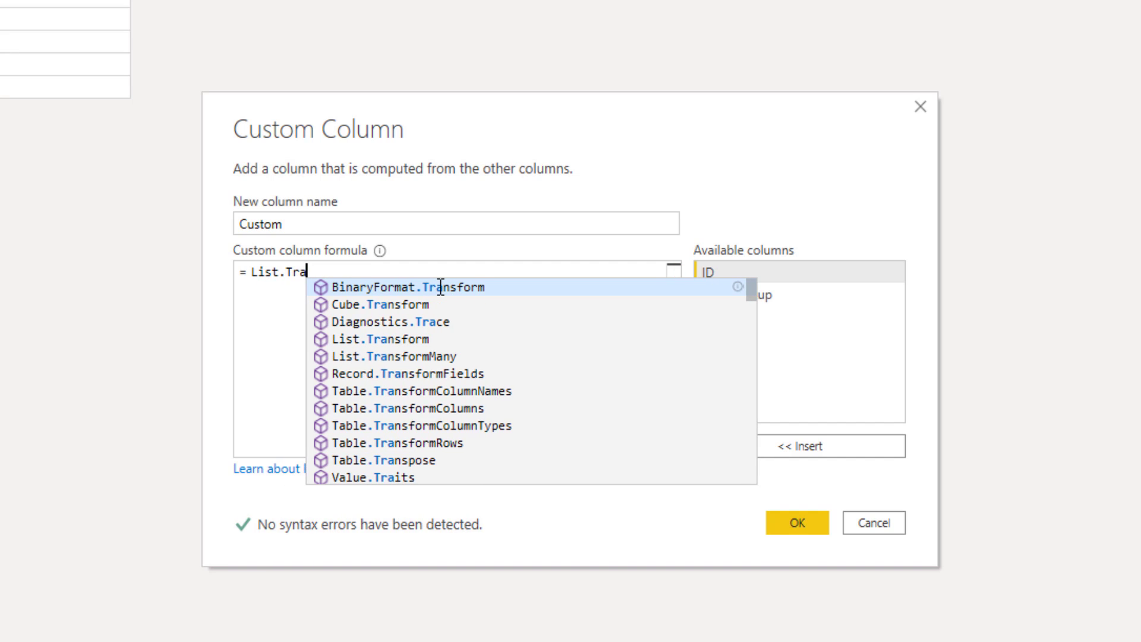
type("nsf")
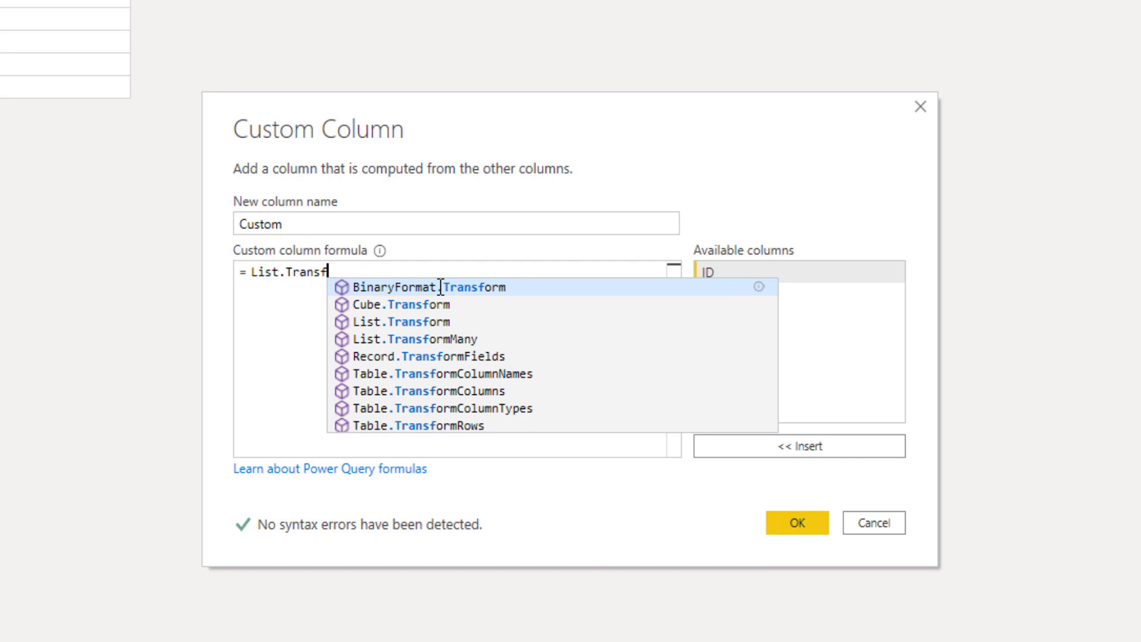
type("orm(")
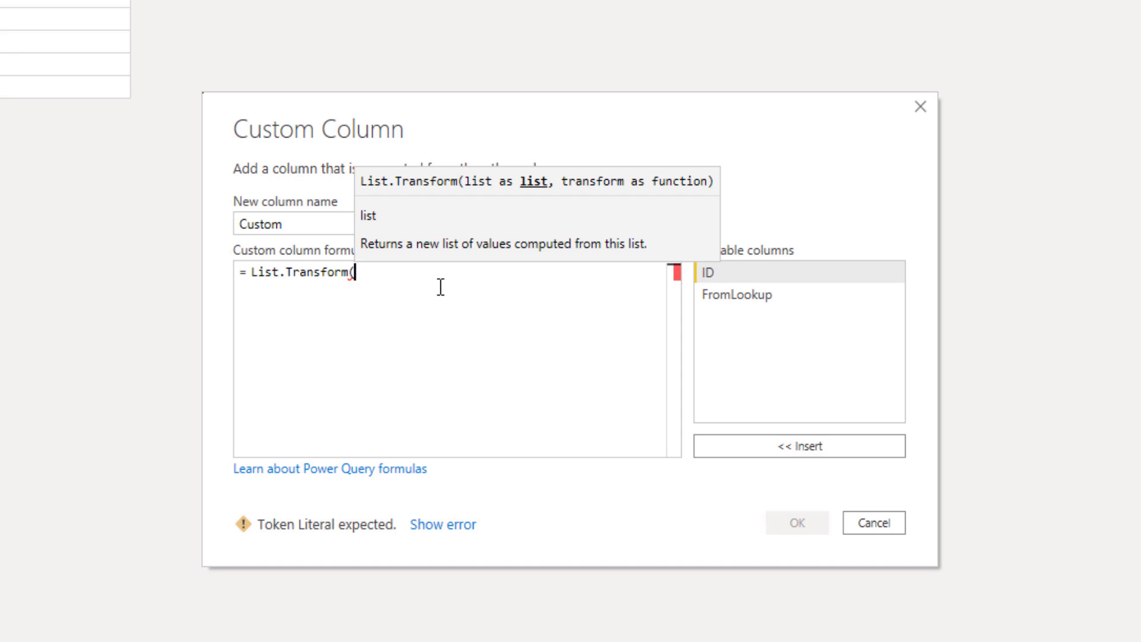
double_click(743, 307)
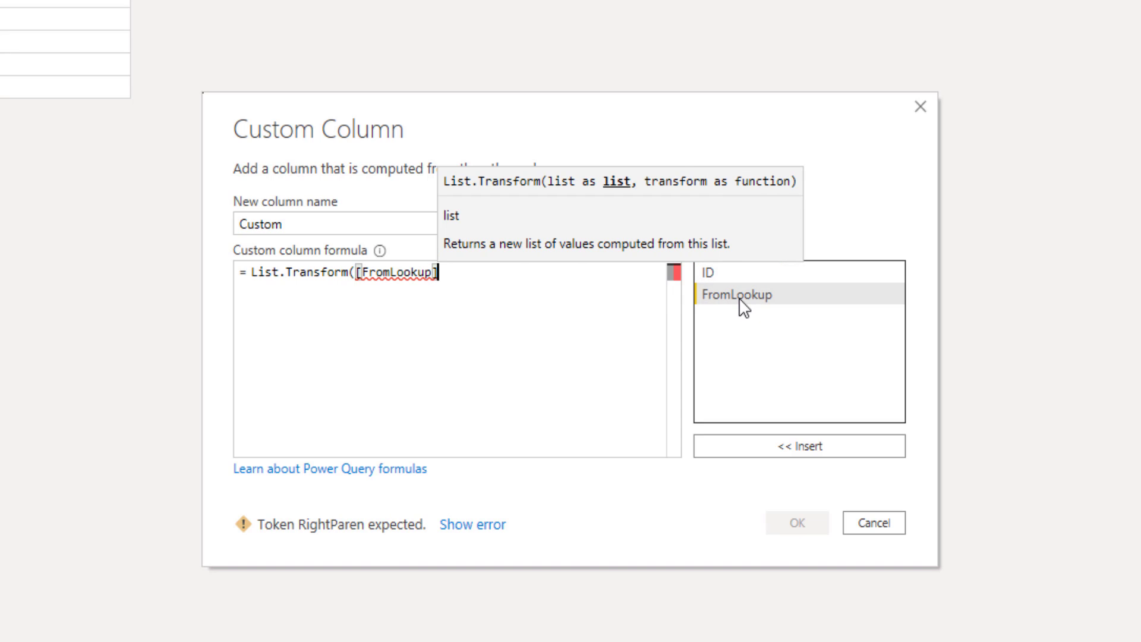
type(",")
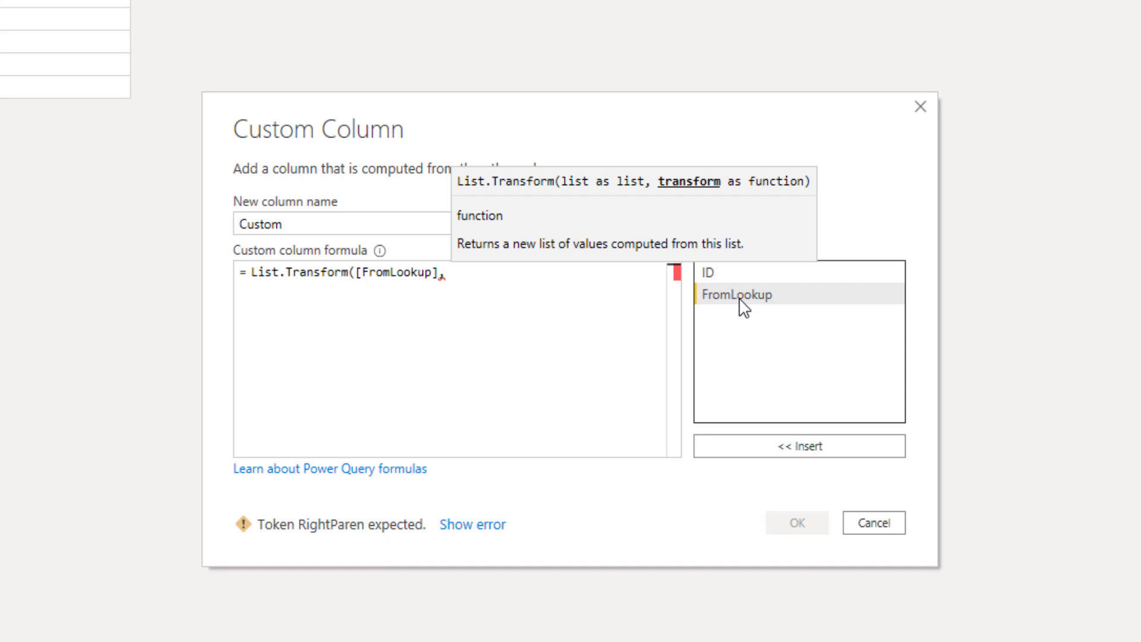
key("Escape")
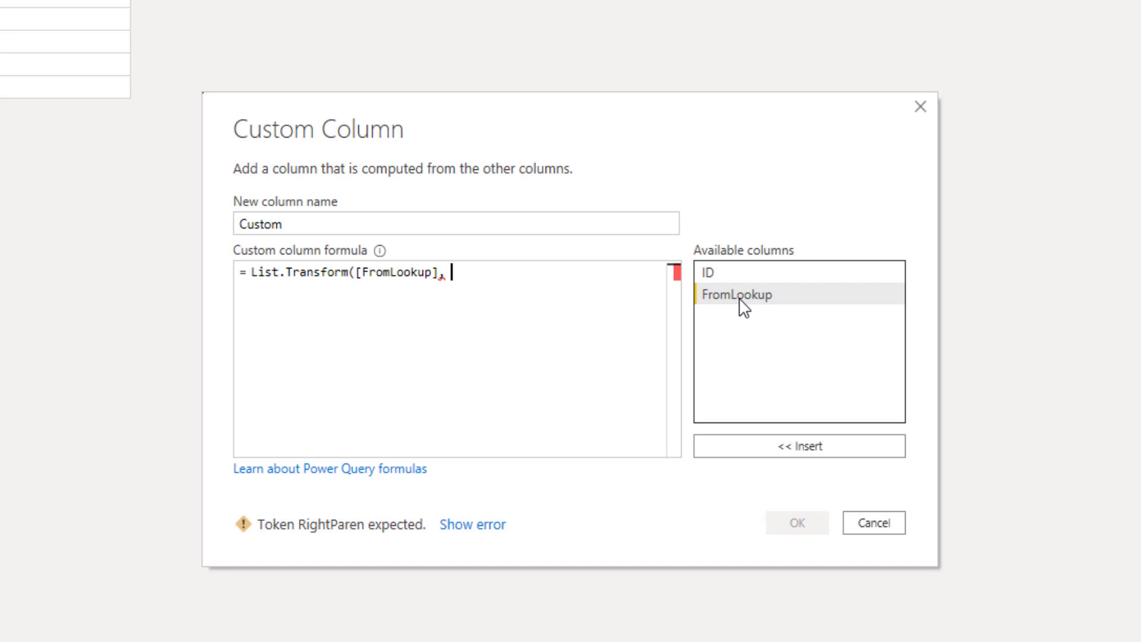
type("each Te")
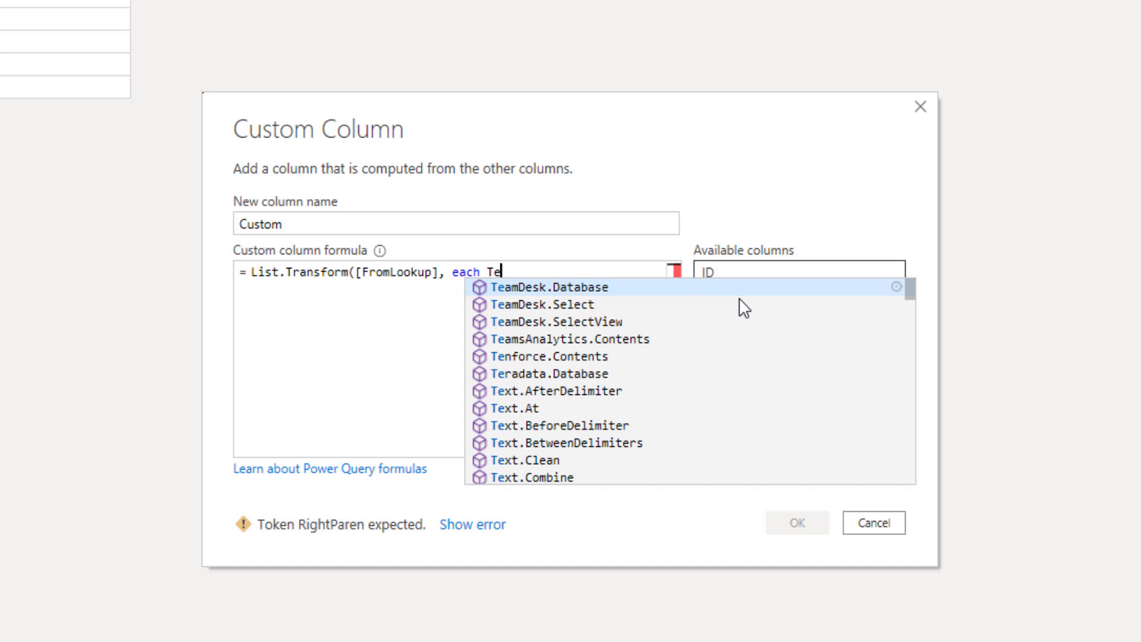
type("xt.F")
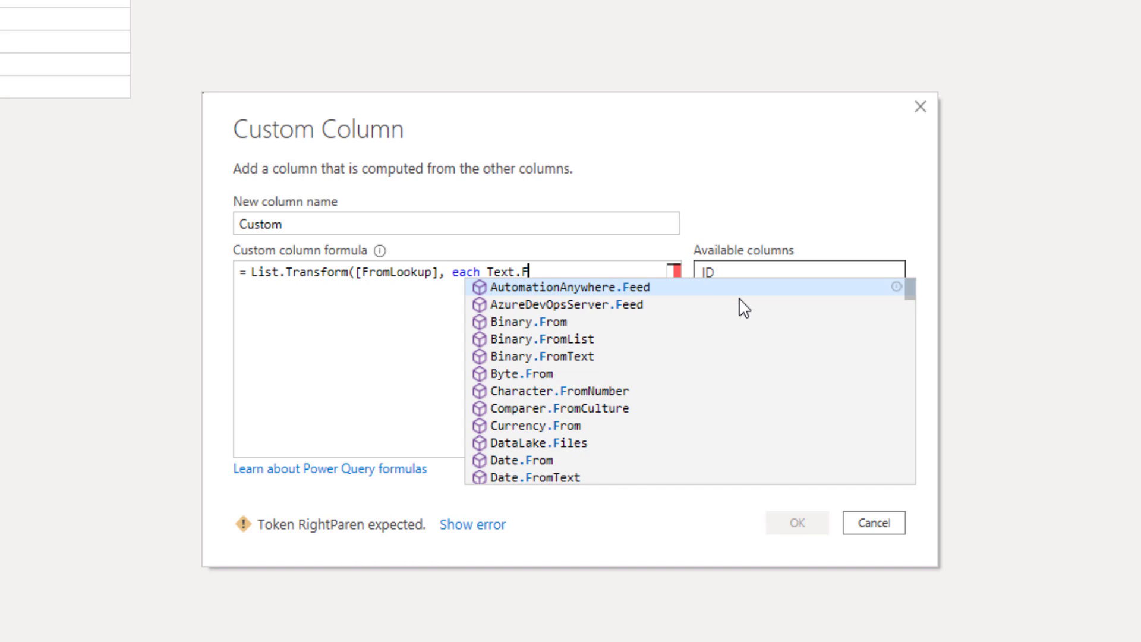
type("rom(_")
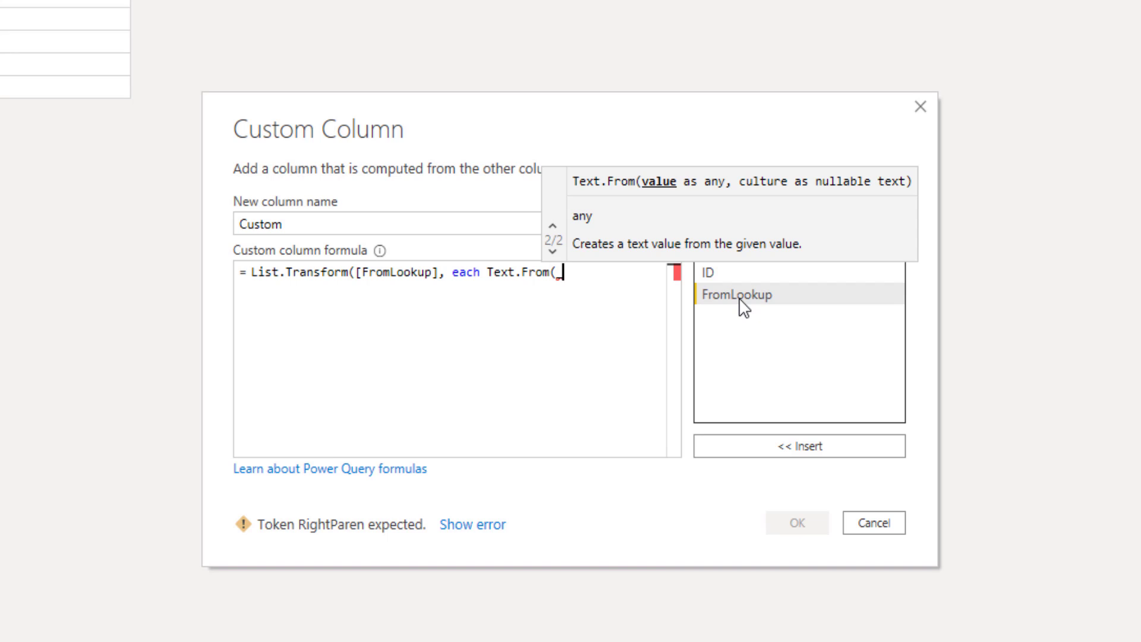
type("[")
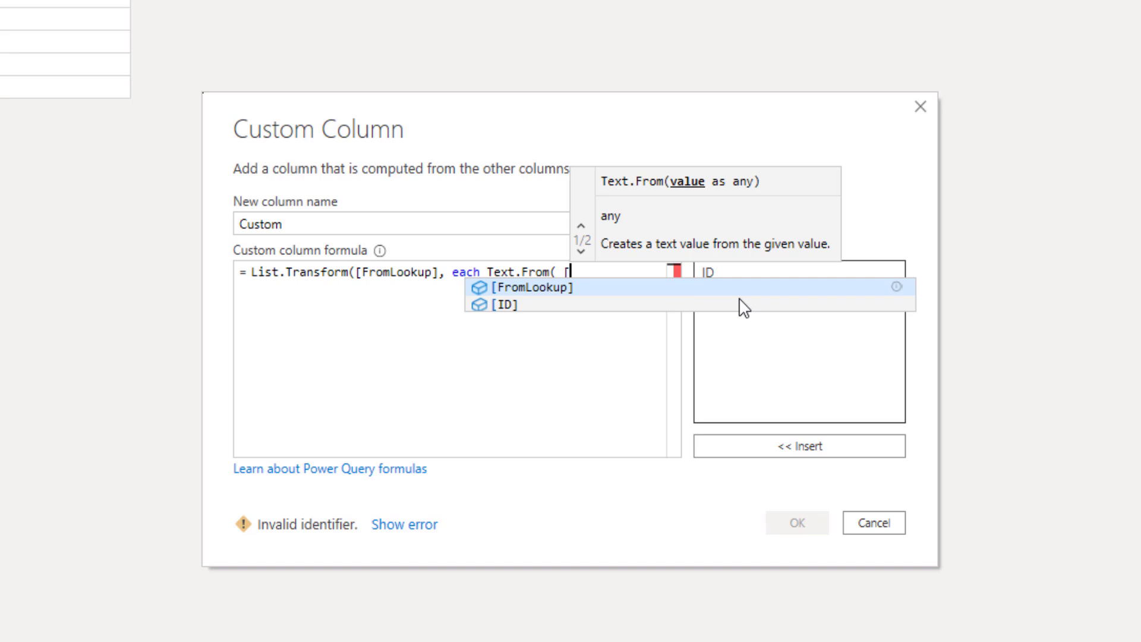
type("looku")
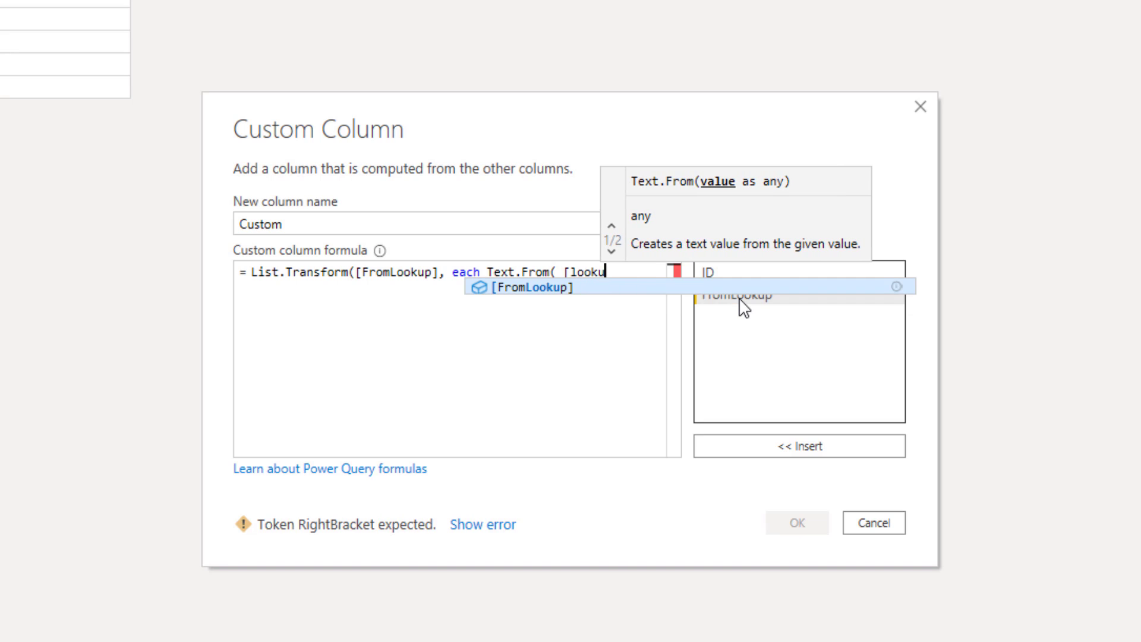
type("pvalue")
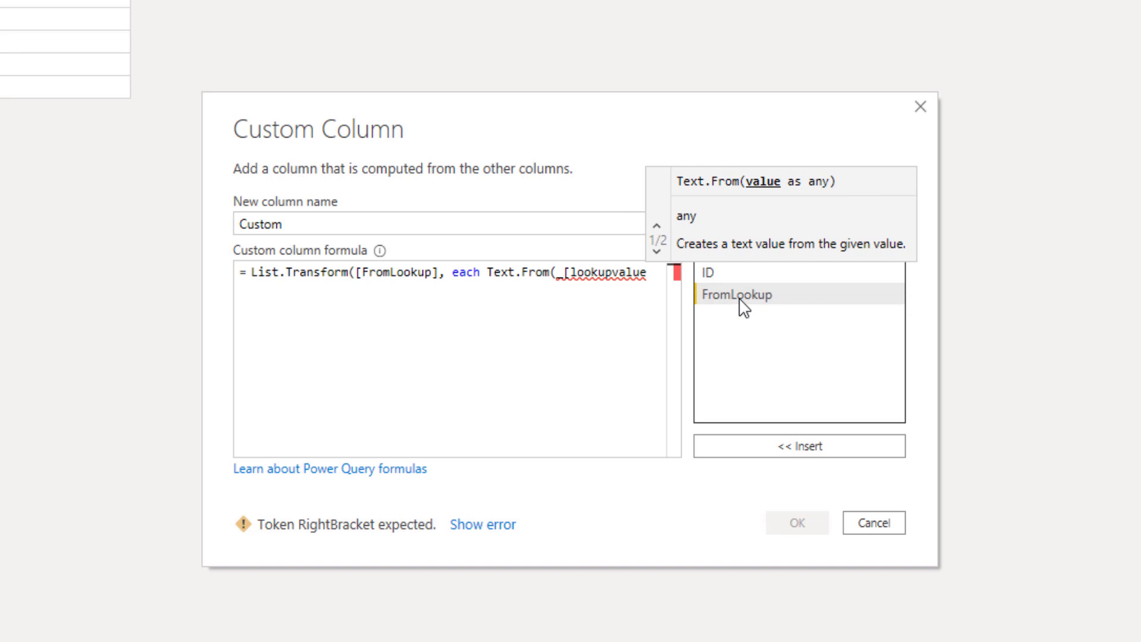
type("]")
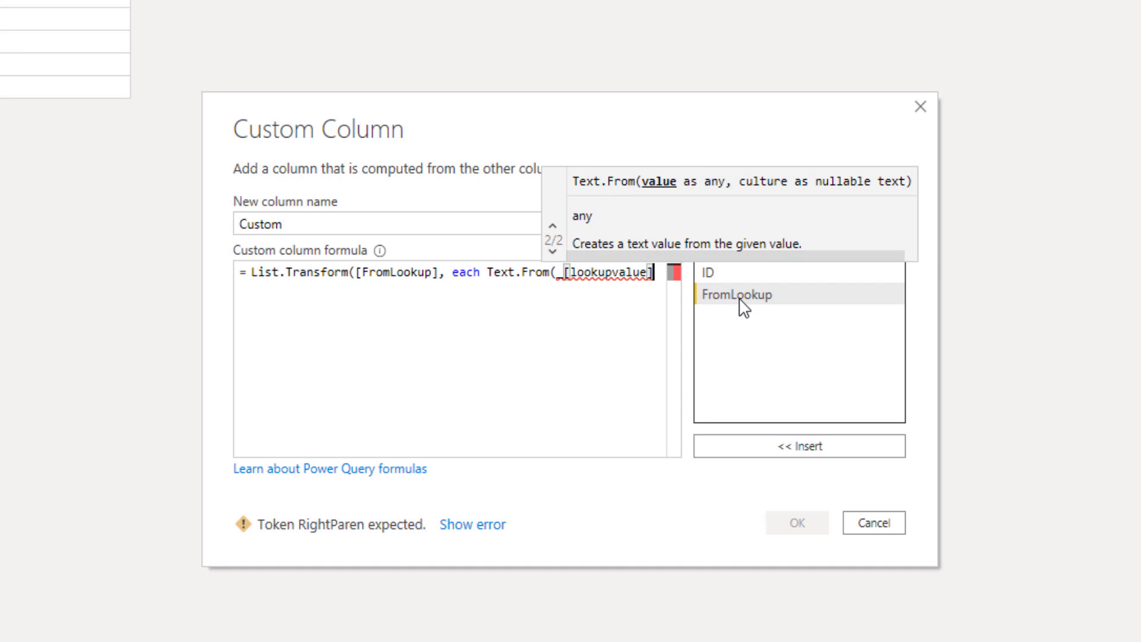
type(")")
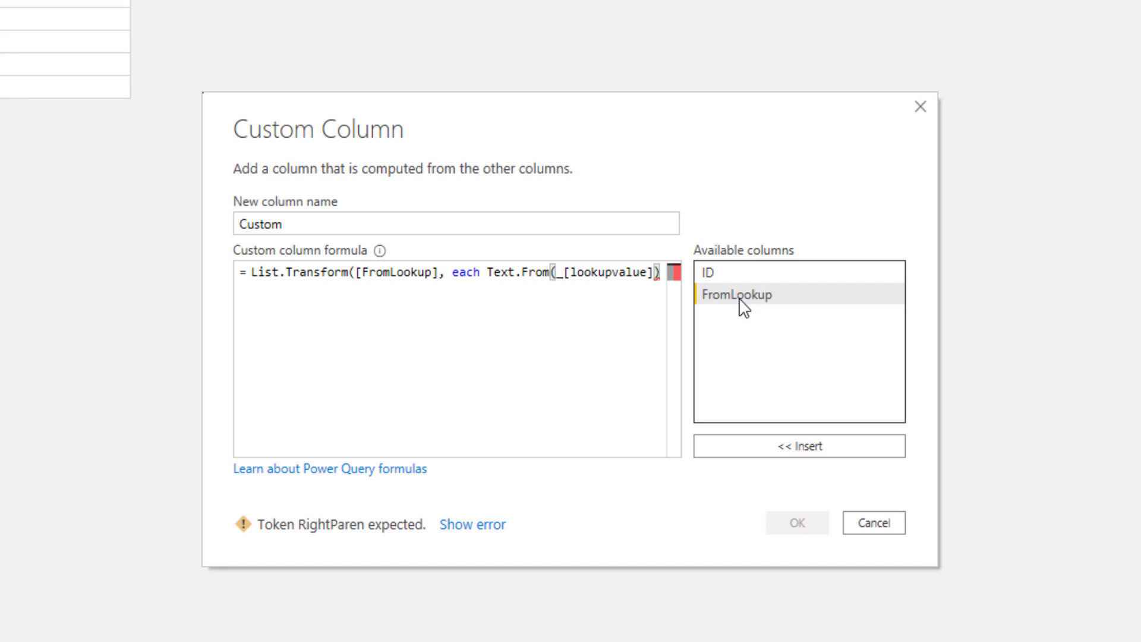
type(")")
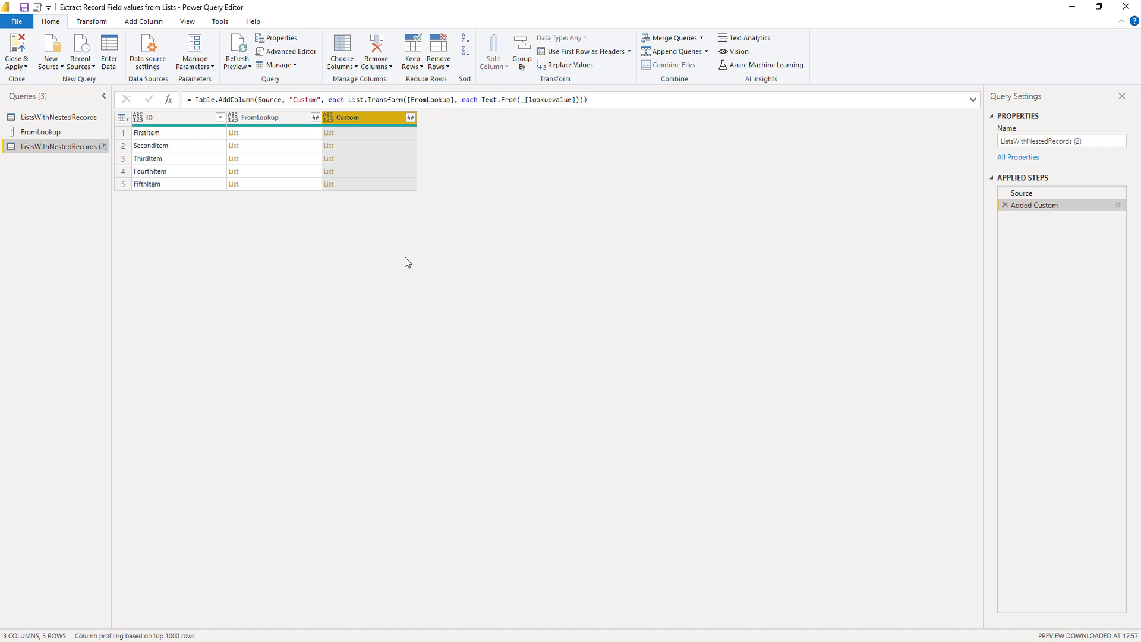
left_click(367, 134)
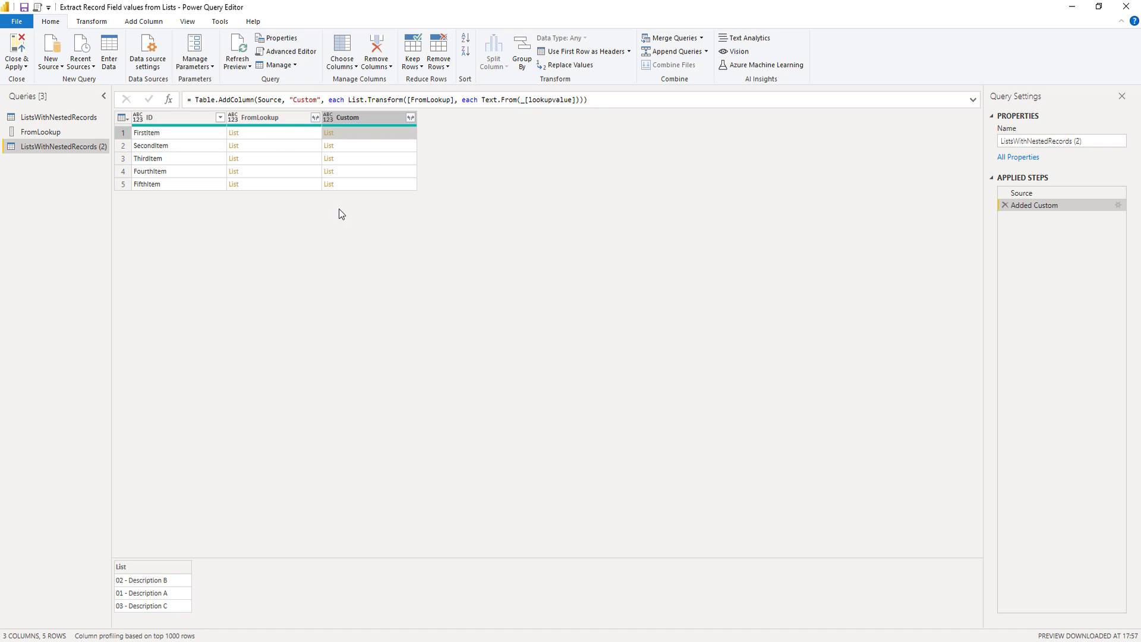
left_click(369, 147)
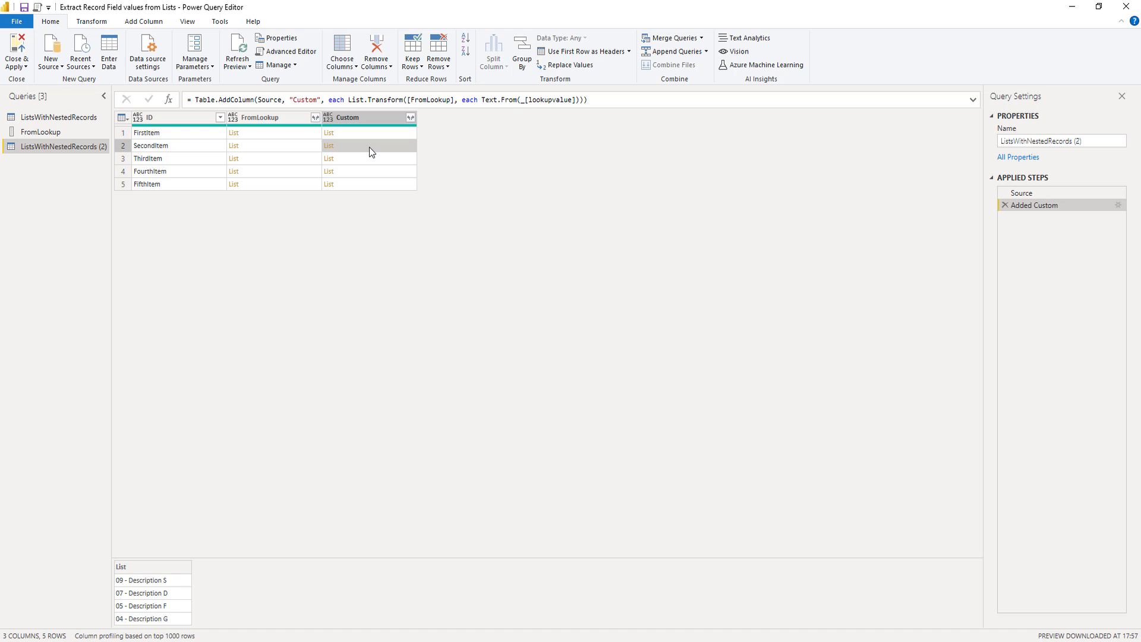
left_click(372, 165)
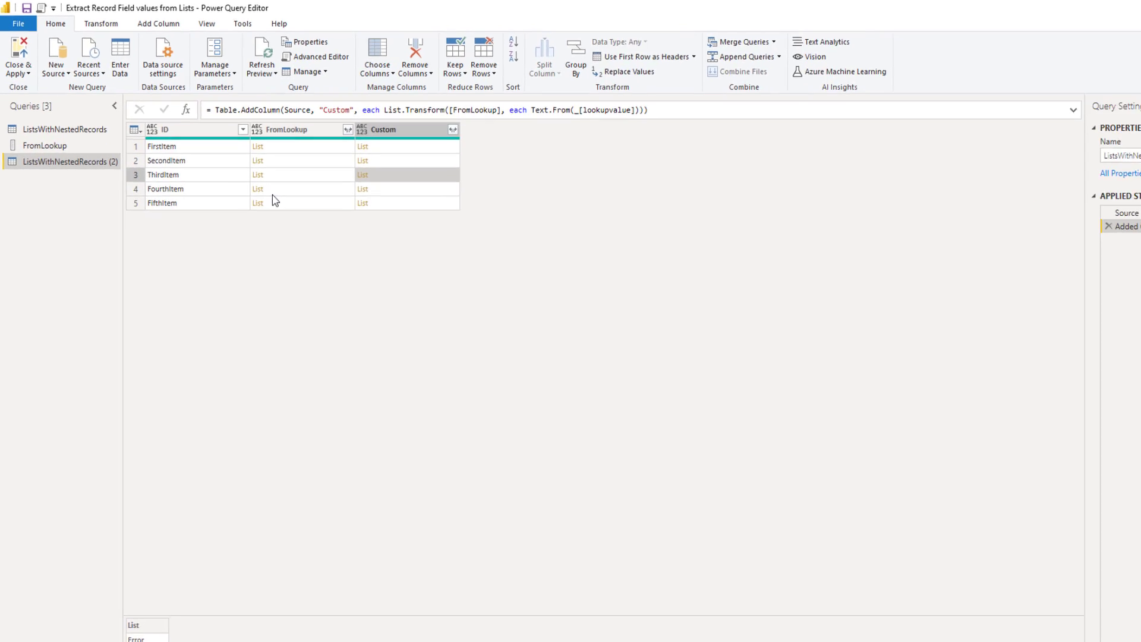
right_click(270, 160)
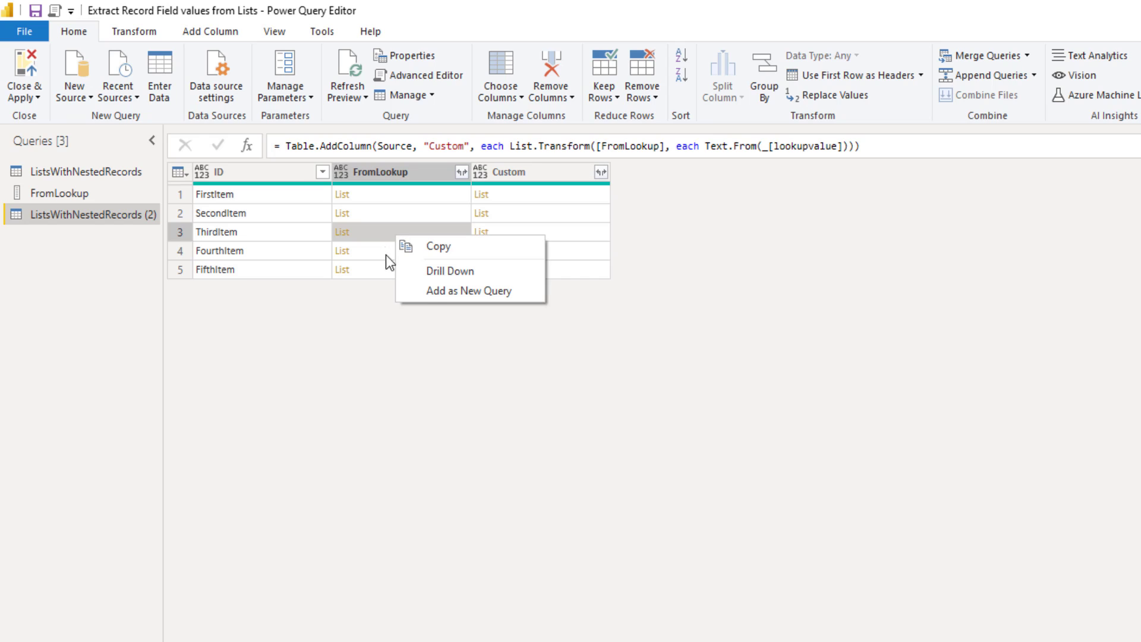
left_click(438, 292)
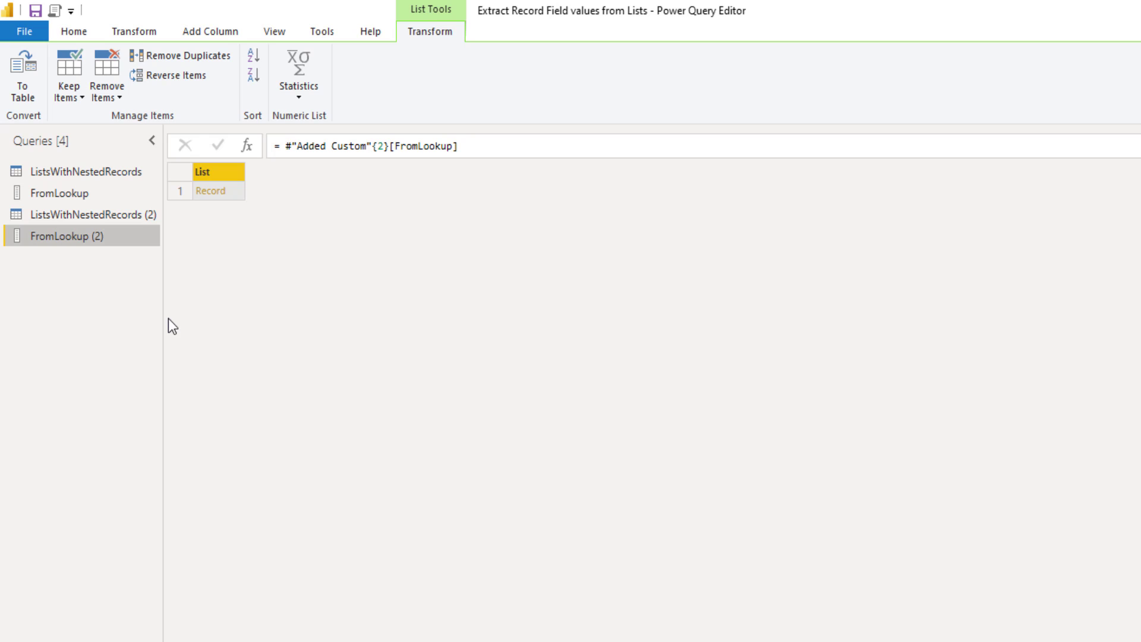
left_click(239, 191)
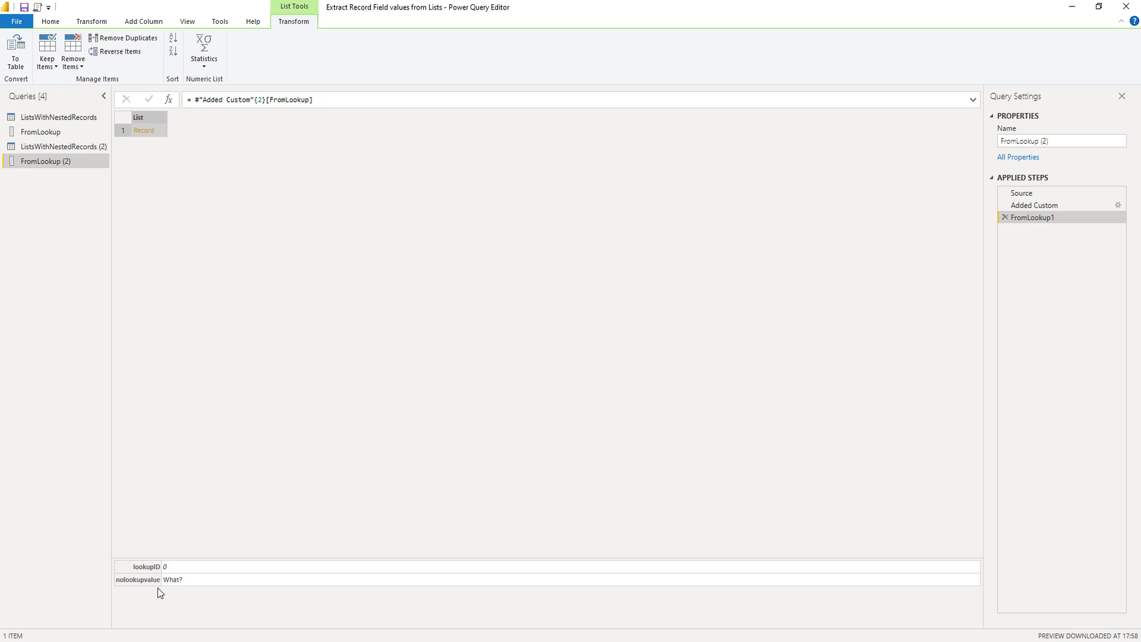
right_click(78, 163)
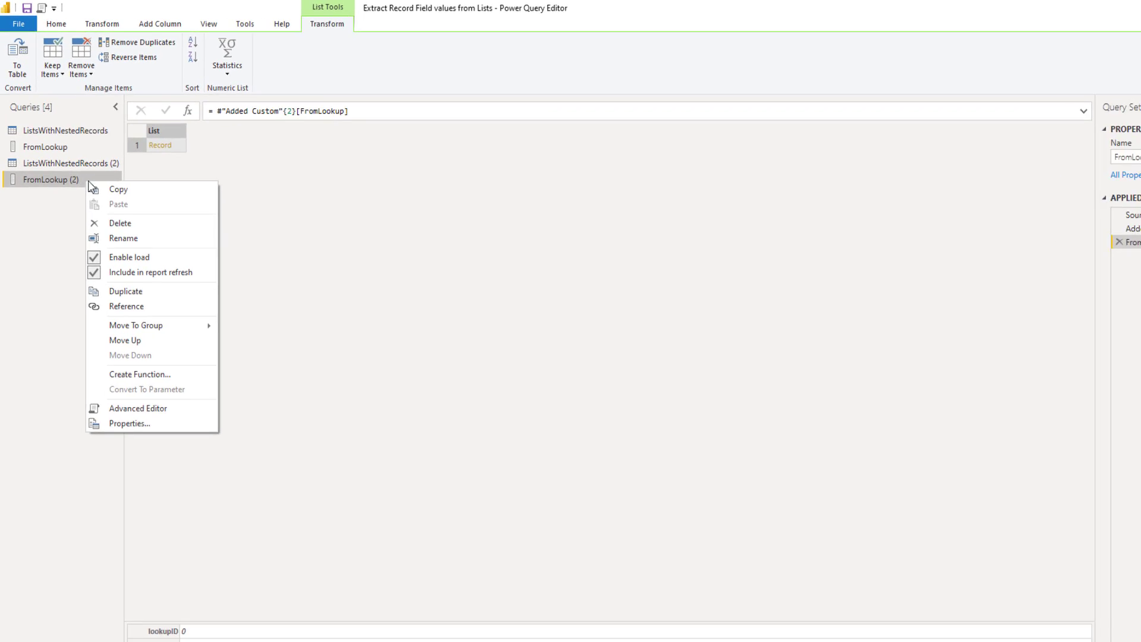
left_click(119, 223)
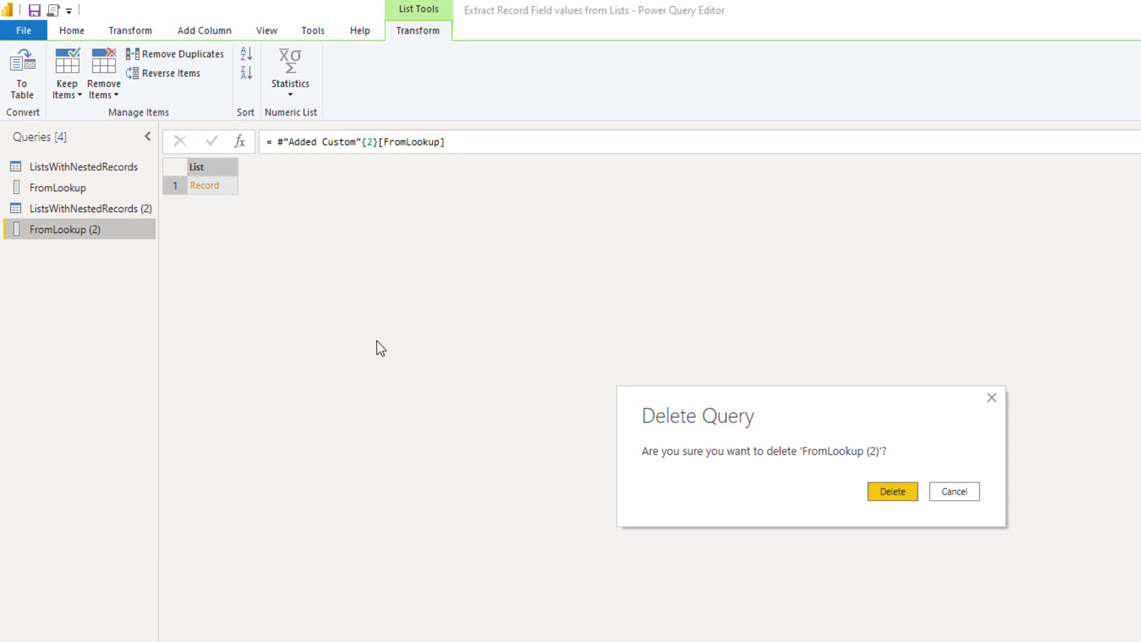
left_click(869, 495)
left_click(122, 206)
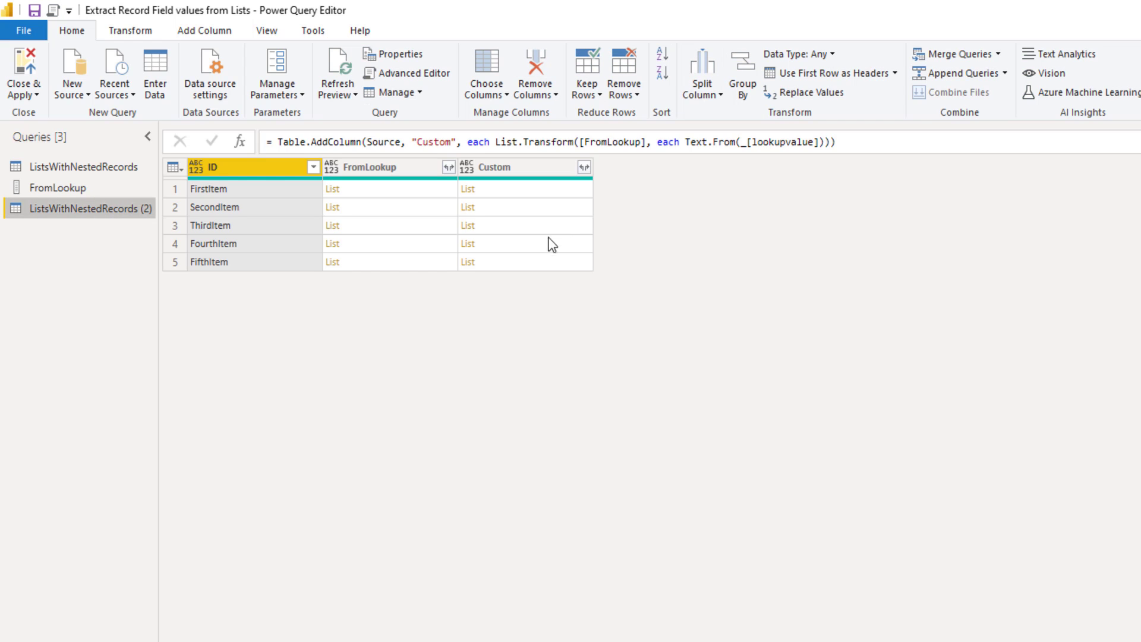
- Change [lookupvalue] to [lookupvalue]? in the formula, then check the ThirdItem and FirstItem lists
left_click(821, 141)
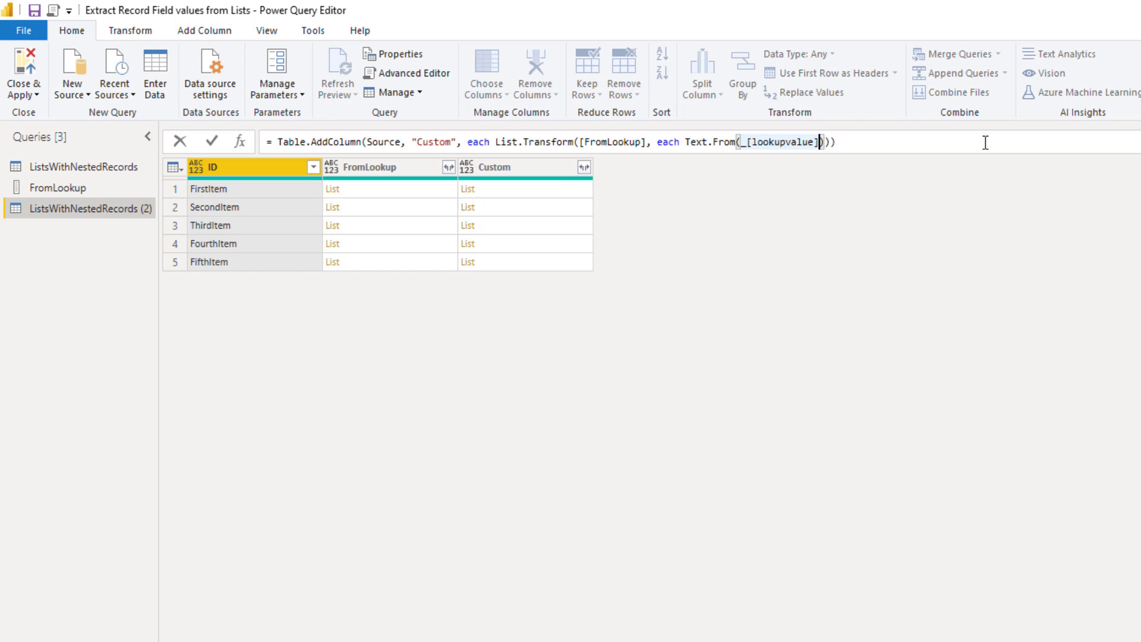
type("?")
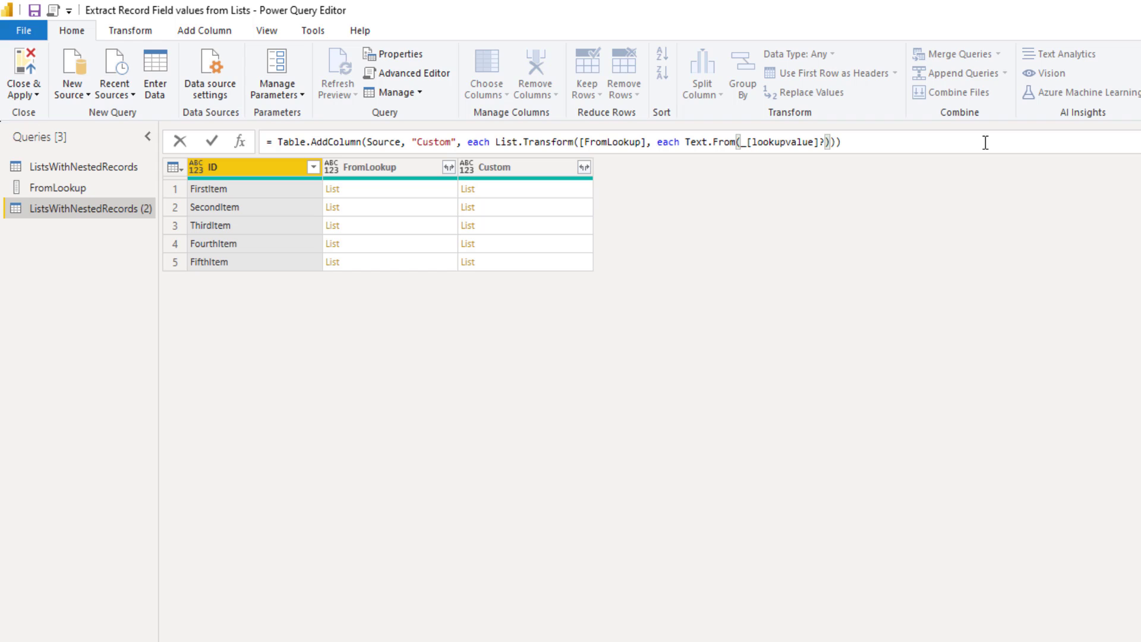
left_click(213, 143)
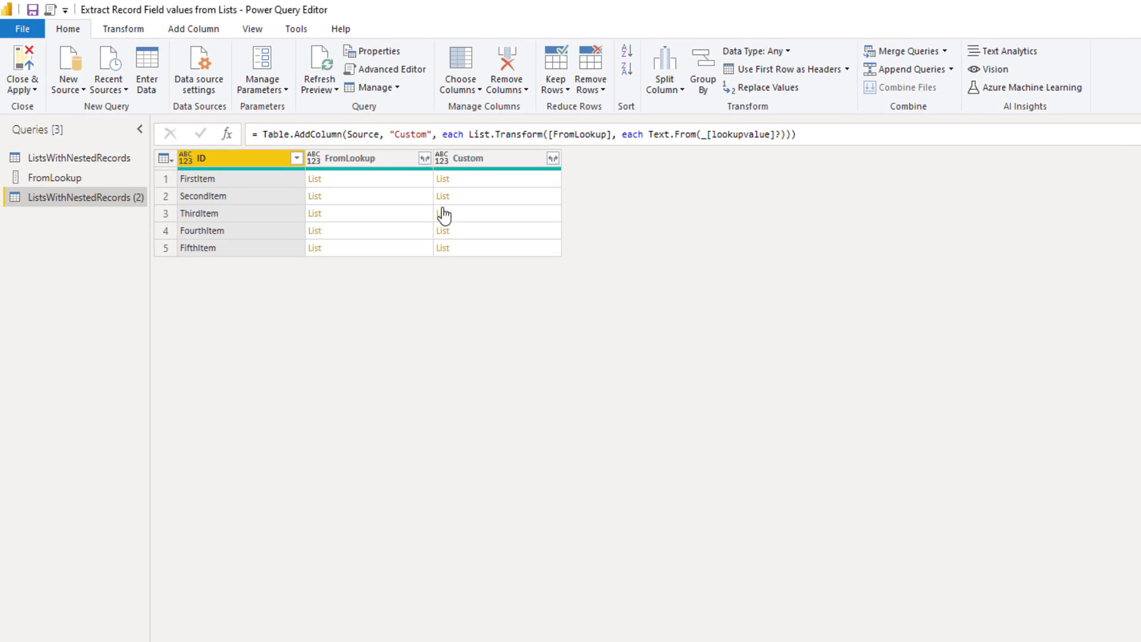
left_click(369, 167)
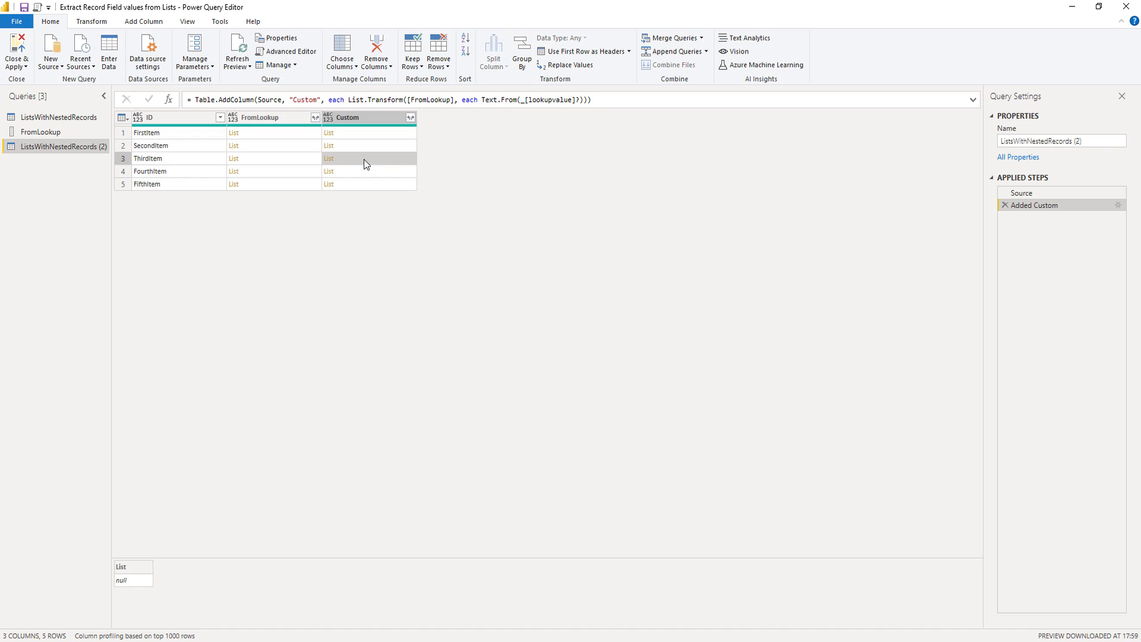
left_click(364, 134)
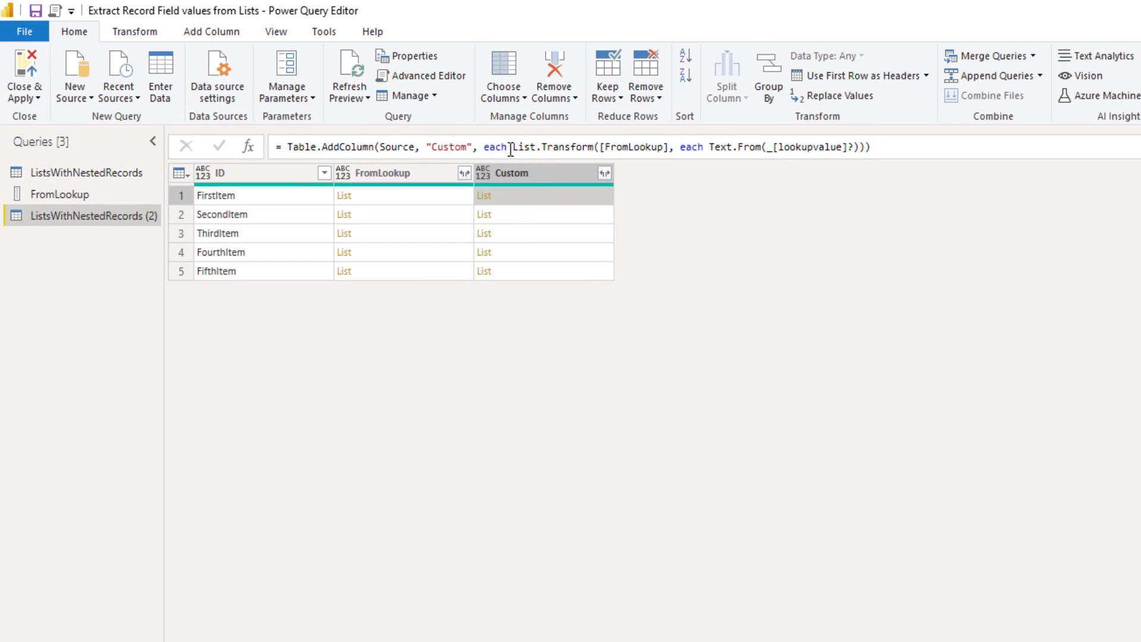
- Wrap the formula in Text.Combine(…, "; ") and widen the Custom column to show the joined descriptions
left_click(510, 148)
type("T")
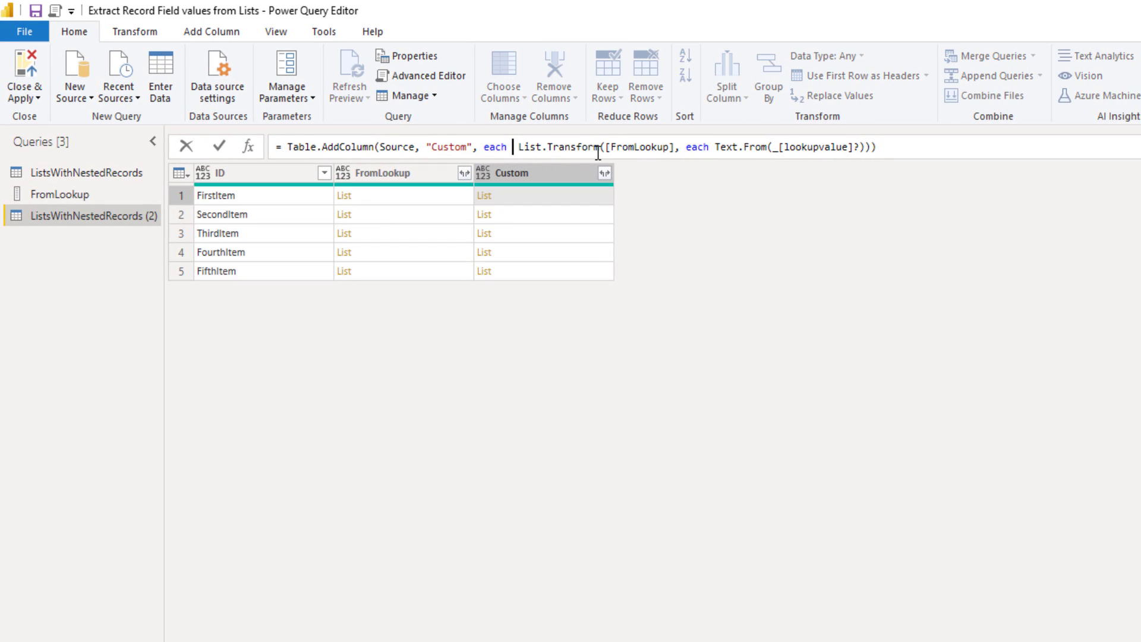
type("ext.")
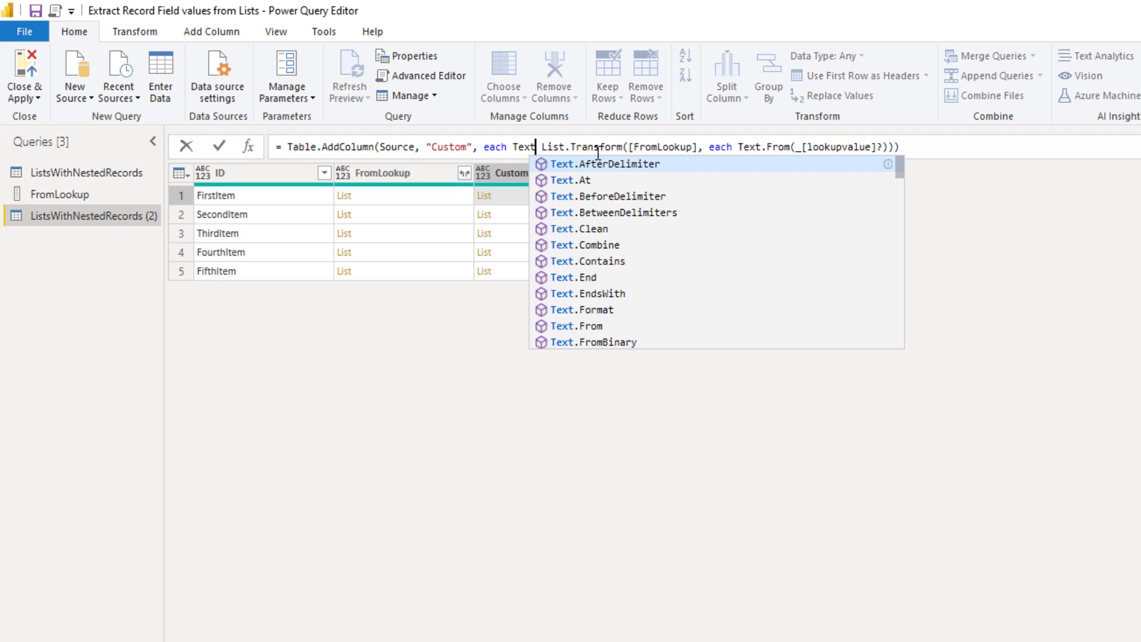
type("Combine")
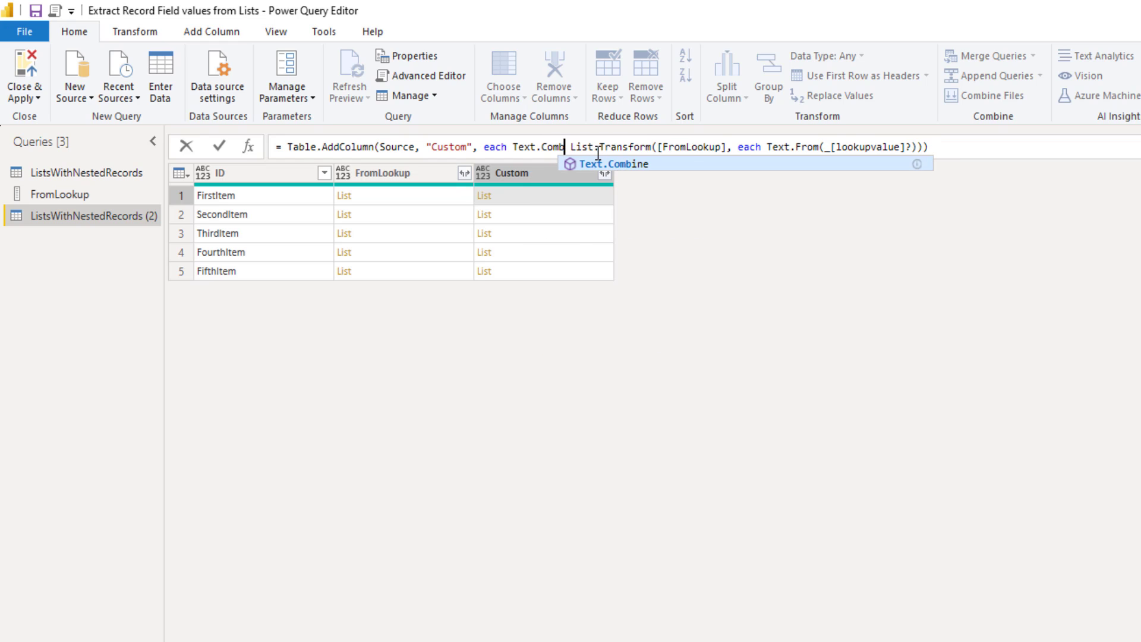
type("(")
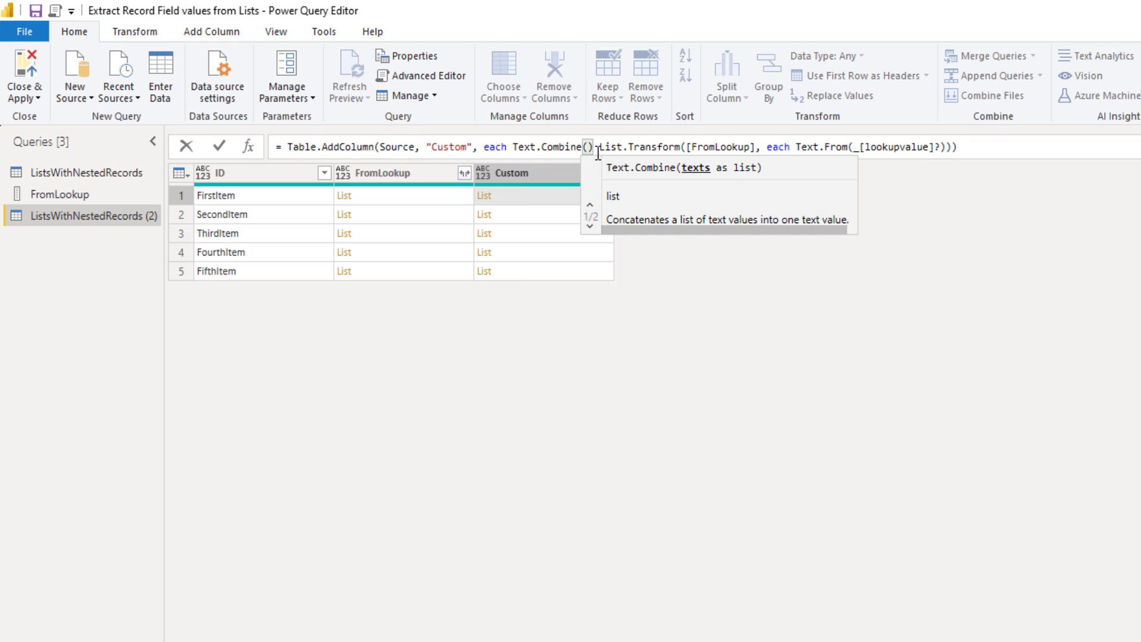
left_click(948, 148)
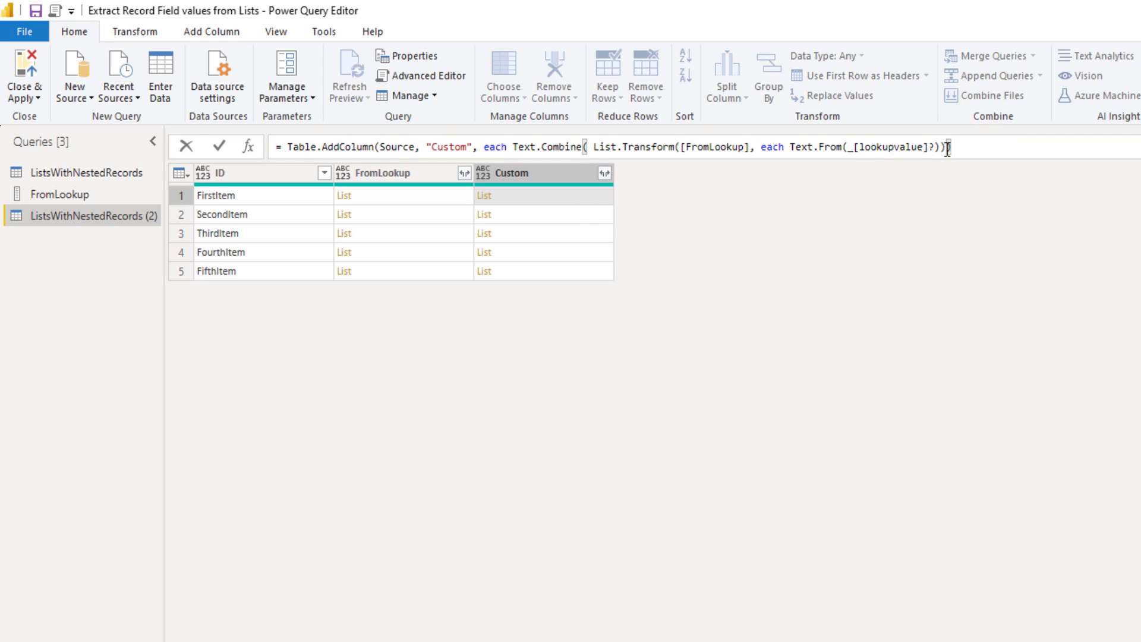
type(",")
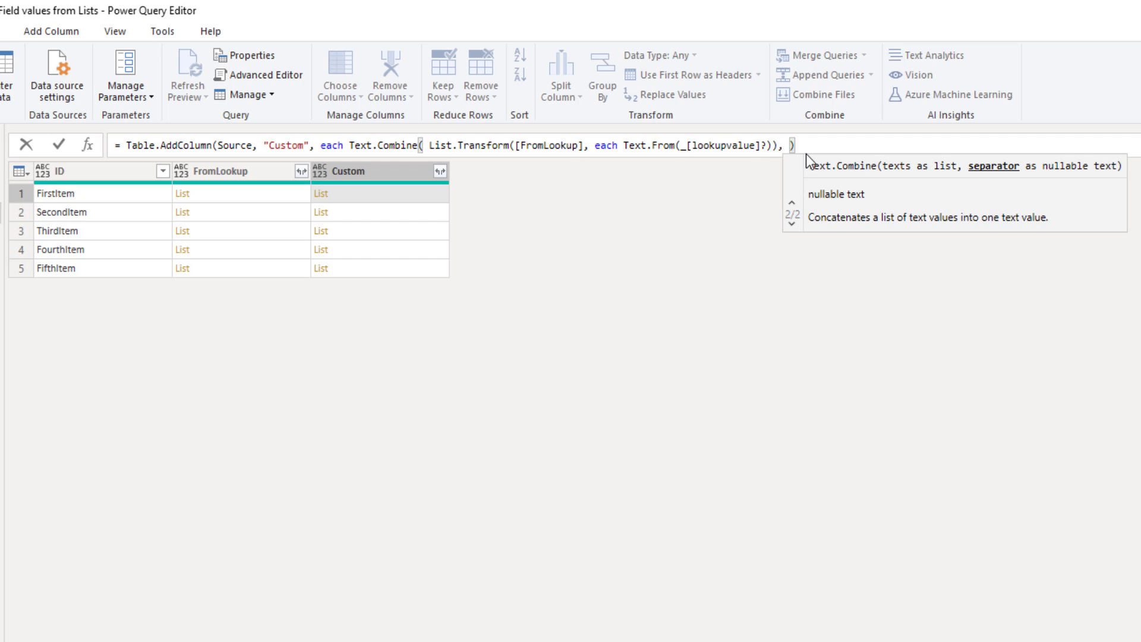
type("\"")
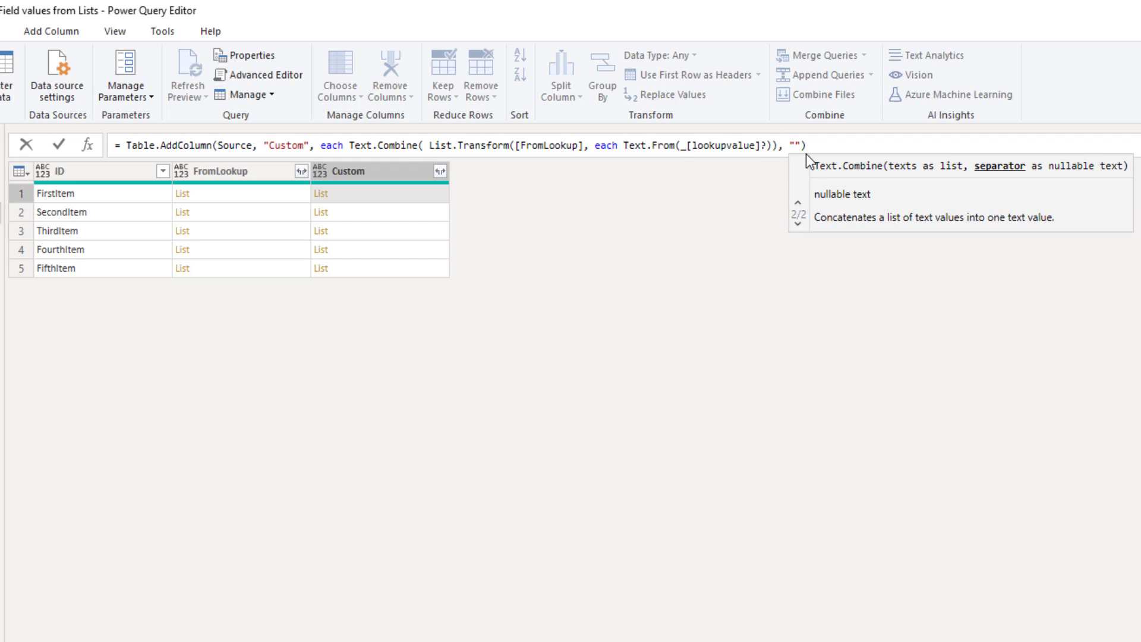
type(";")
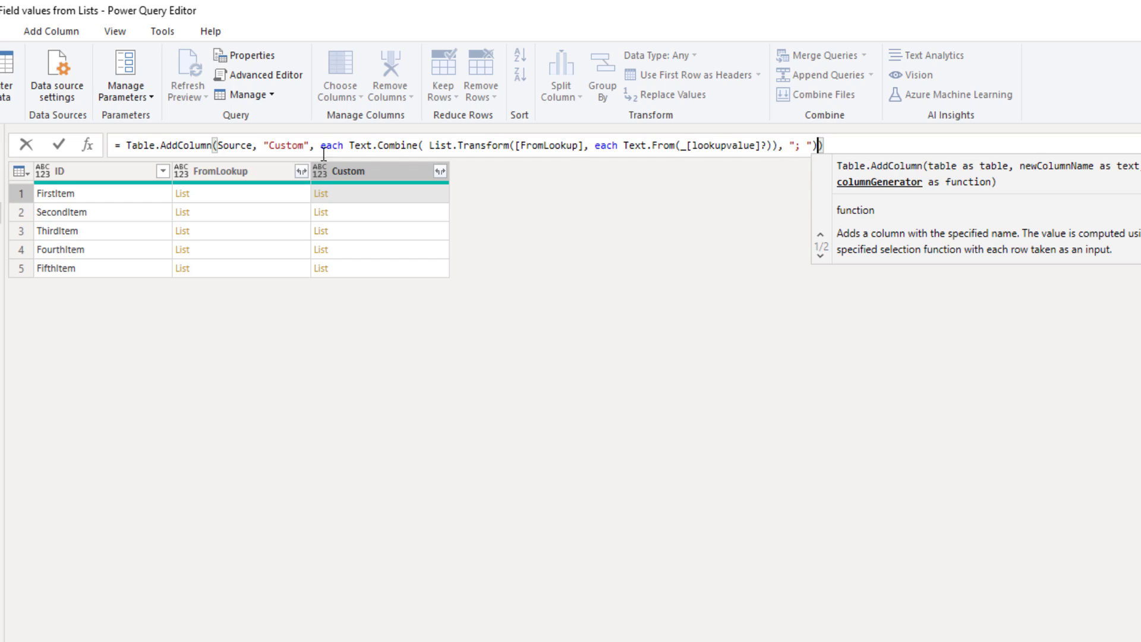
left_click(58, 144)
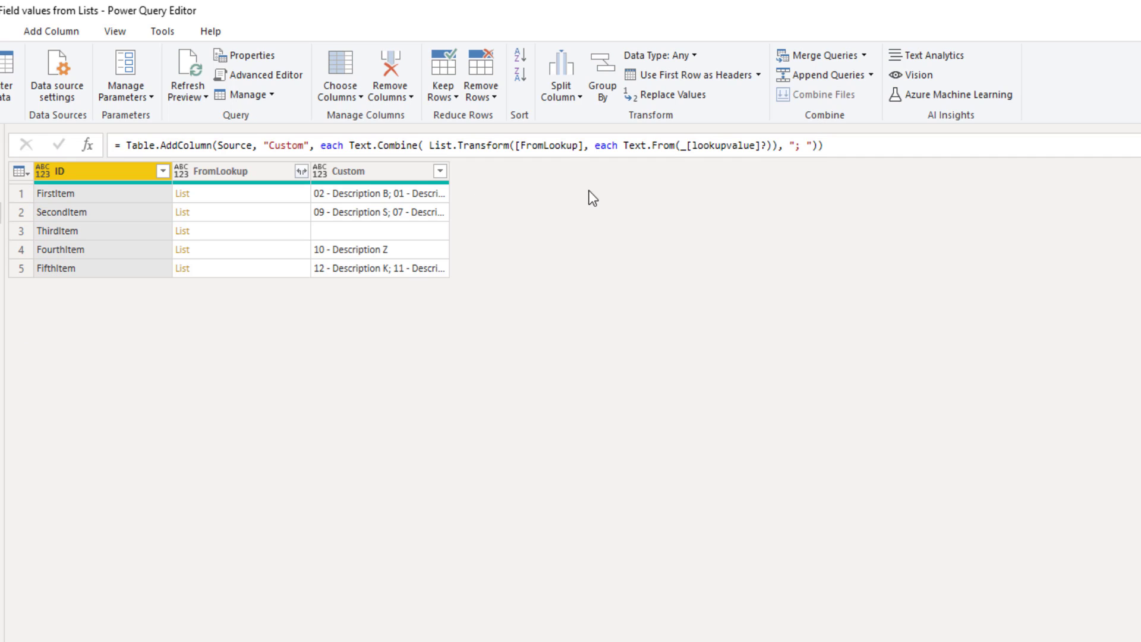
left_click_drag(589, 168, 795, 170)
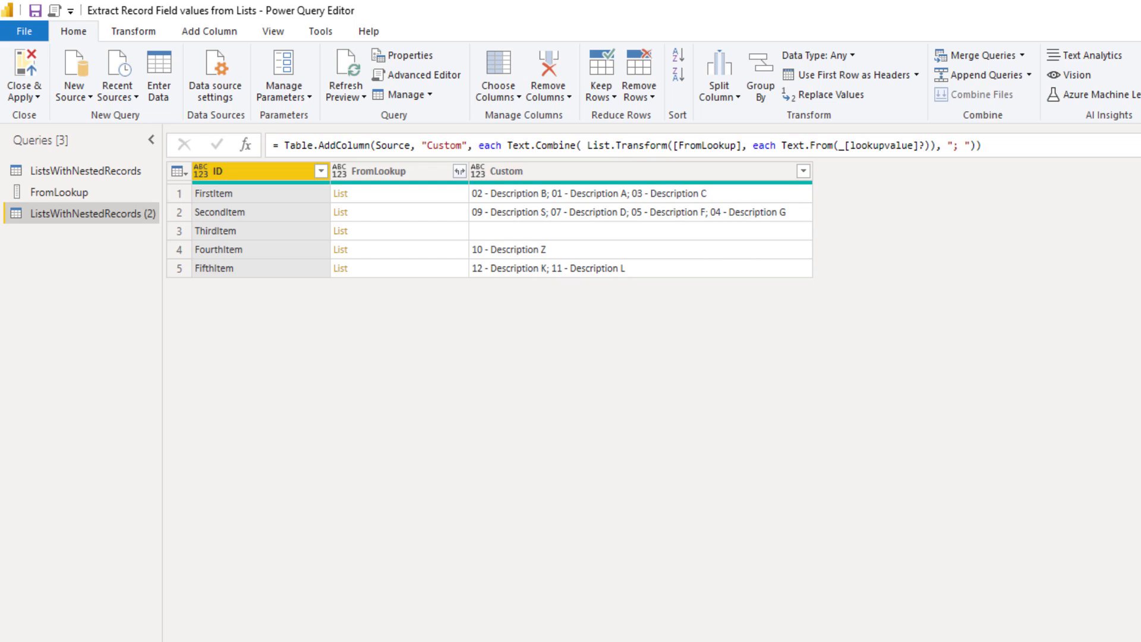